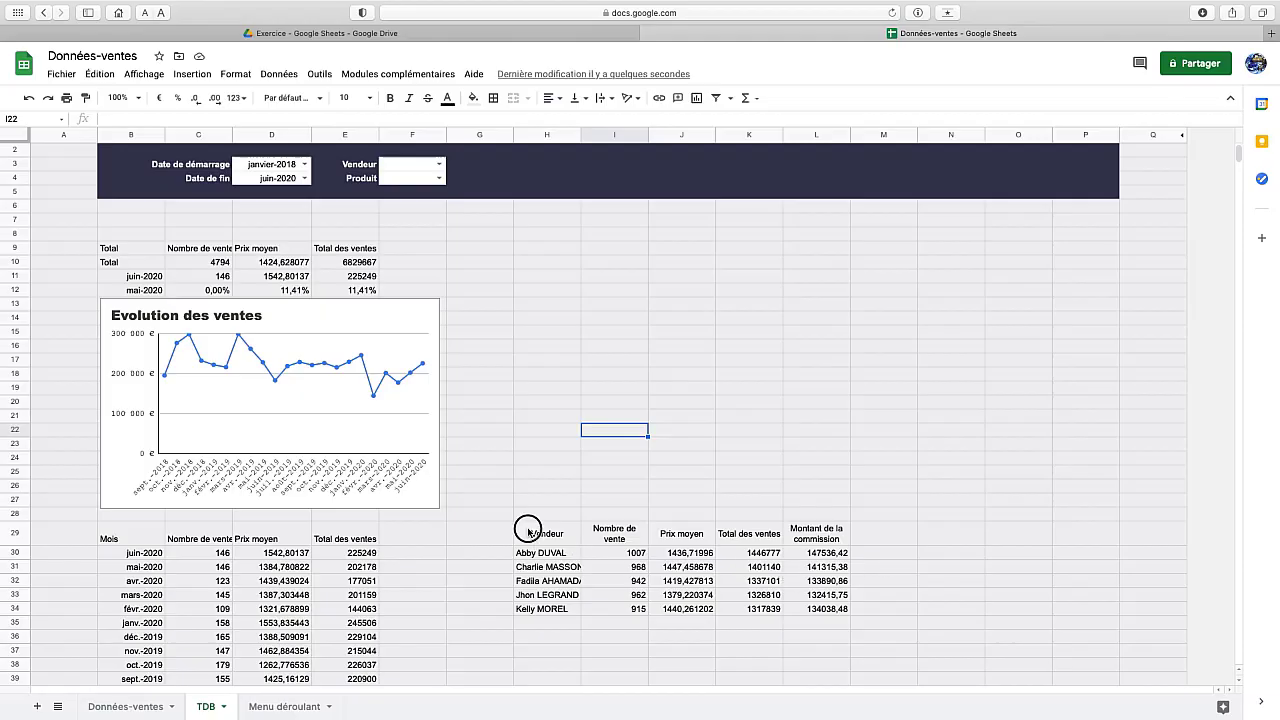
# Insert an empty column chart on the TDB sheet, move it up-left, and bring up its data range picker.
pyautogui.moveTo(530, 531); pyautogui.dragTo(832, 610)
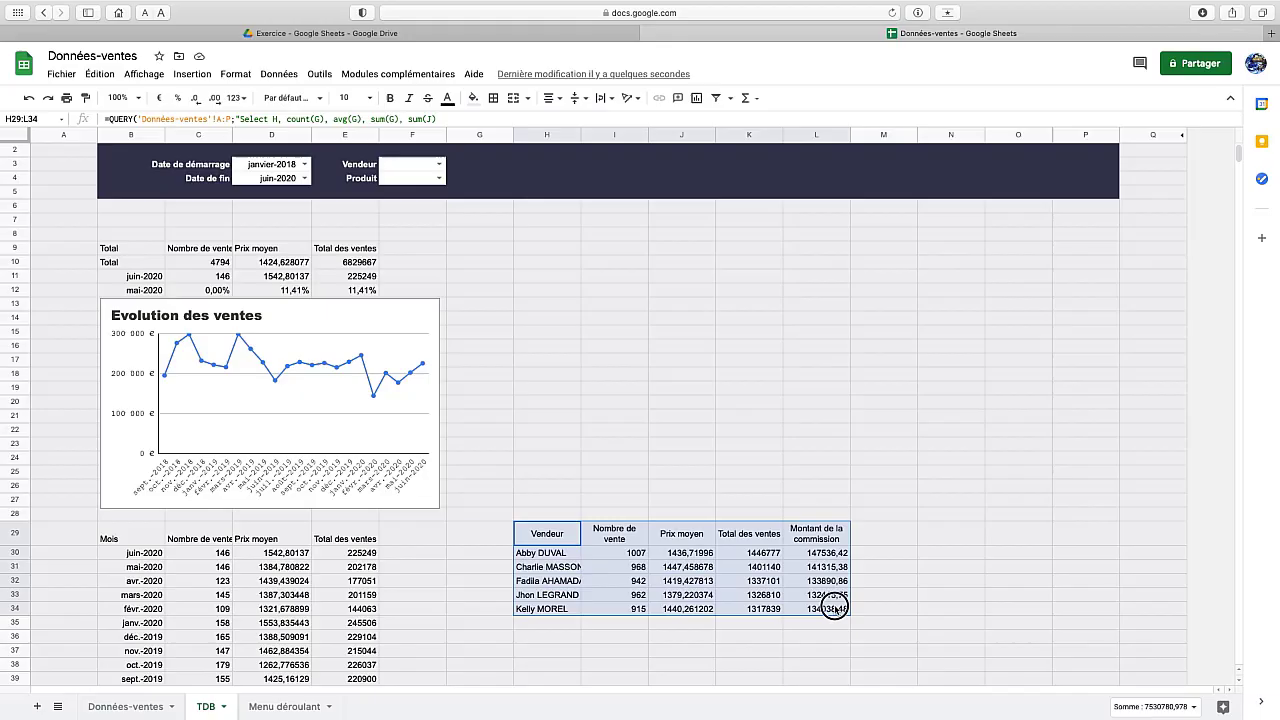
pyautogui.click(543, 460)
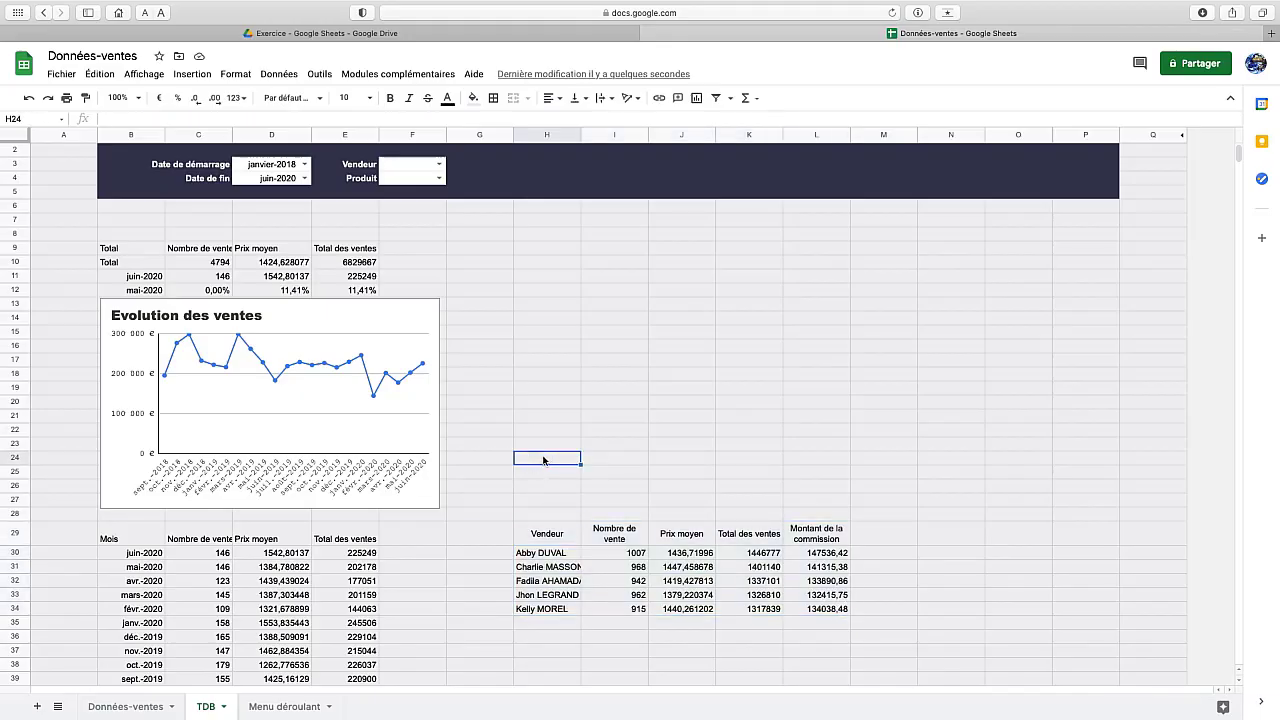
pyautogui.click(697, 98)
pyautogui.moveTo(607, 318); pyautogui.dragTo(427, 234)
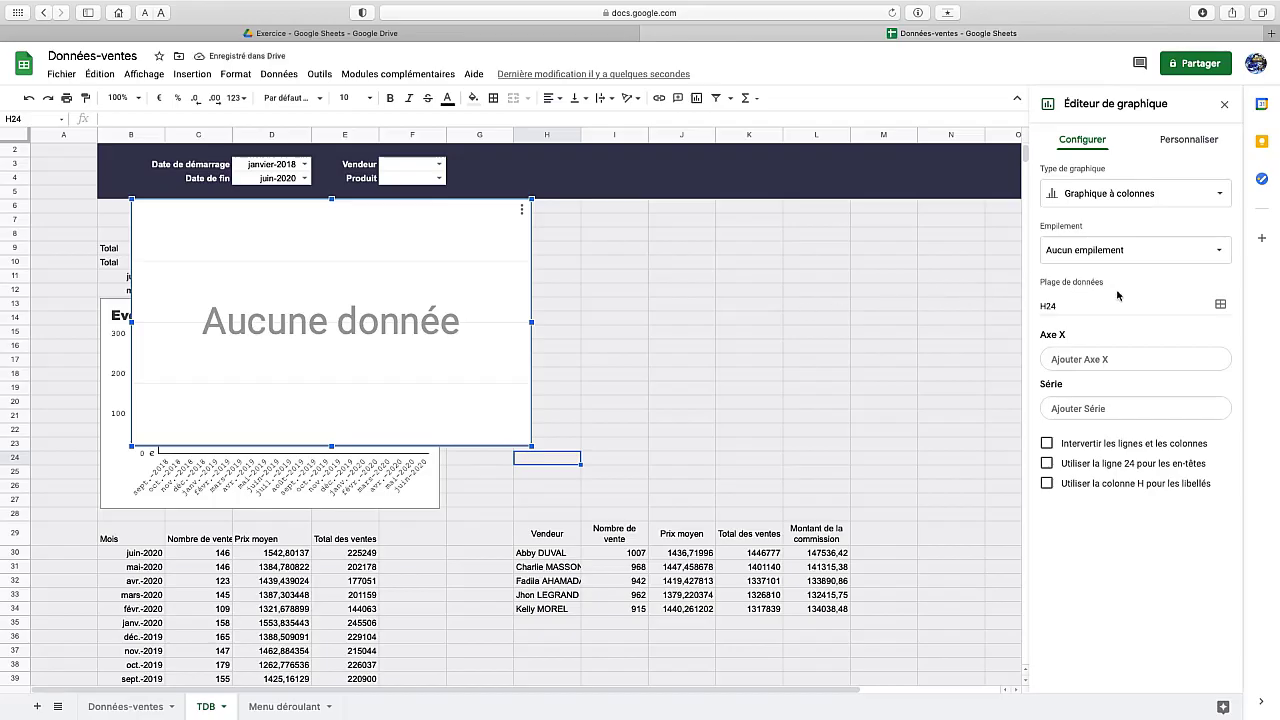
pyautogui.click(1221, 306)
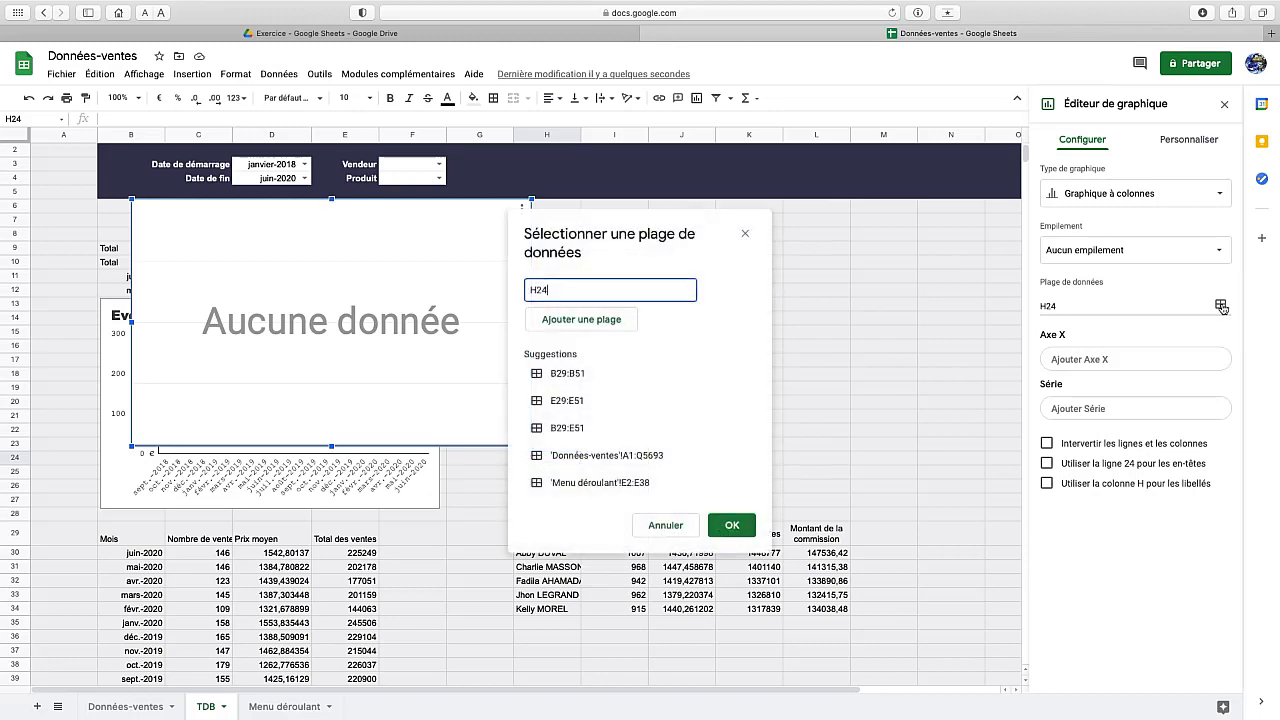
# Set the chart's data ranges to Vendeur H29:H34 and Total des ventes K29:K34.
pyautogui.moveTo(683, 226); pyautogui.dragTo(364, 271)
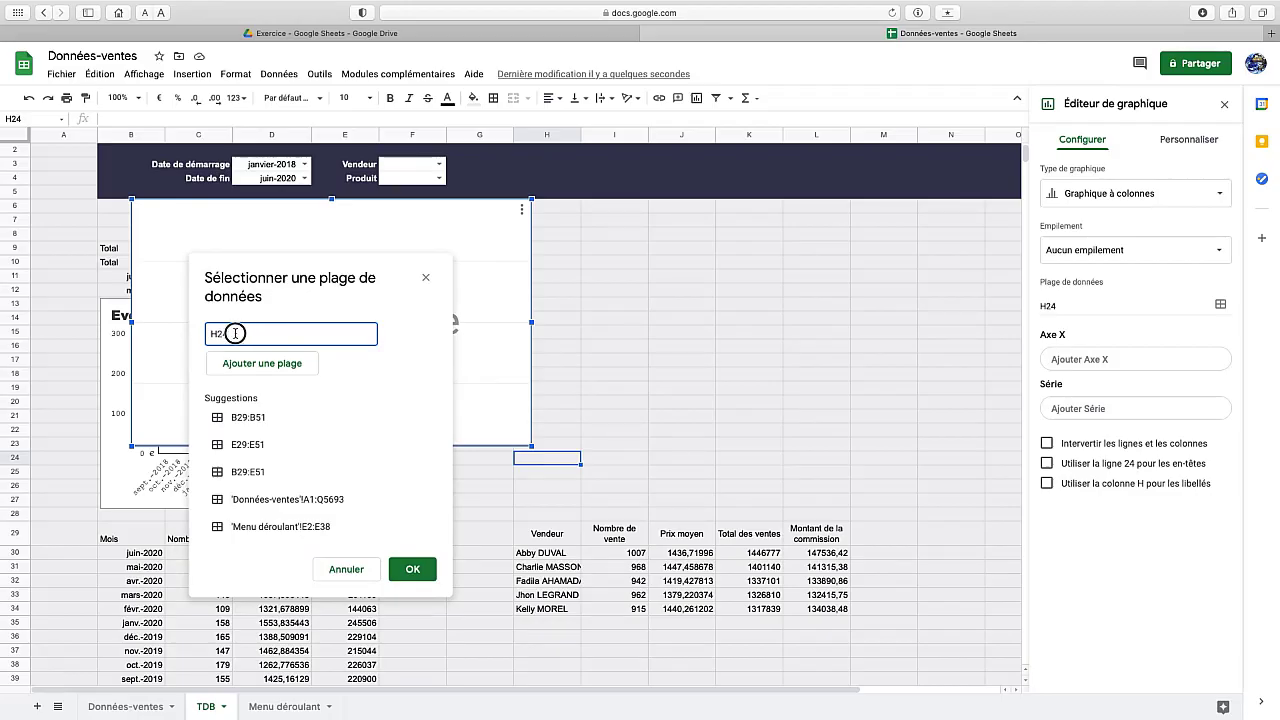
pyautogui.moveTo(236, 333); pyautogui.dragTo(182, 334)
pyautogui.moveTo(545, 535); pyautogui.dragTo(545, 614)
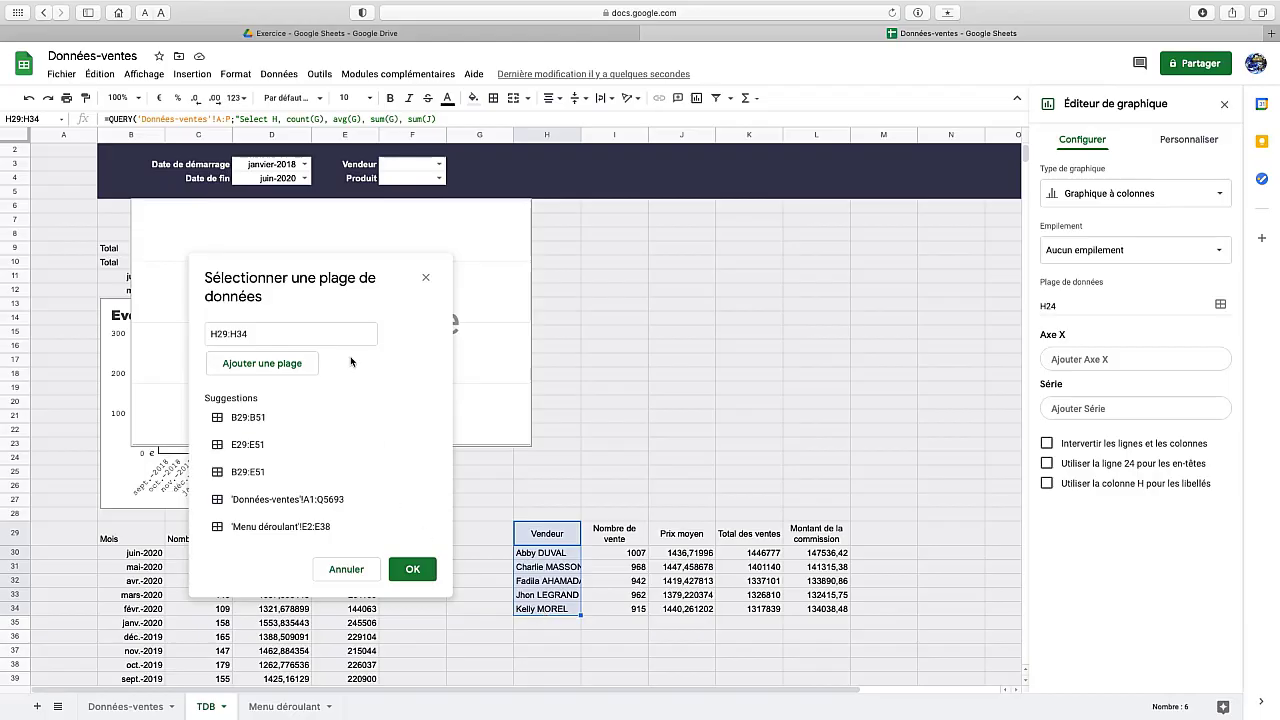
pyautogui.click(246, 366)
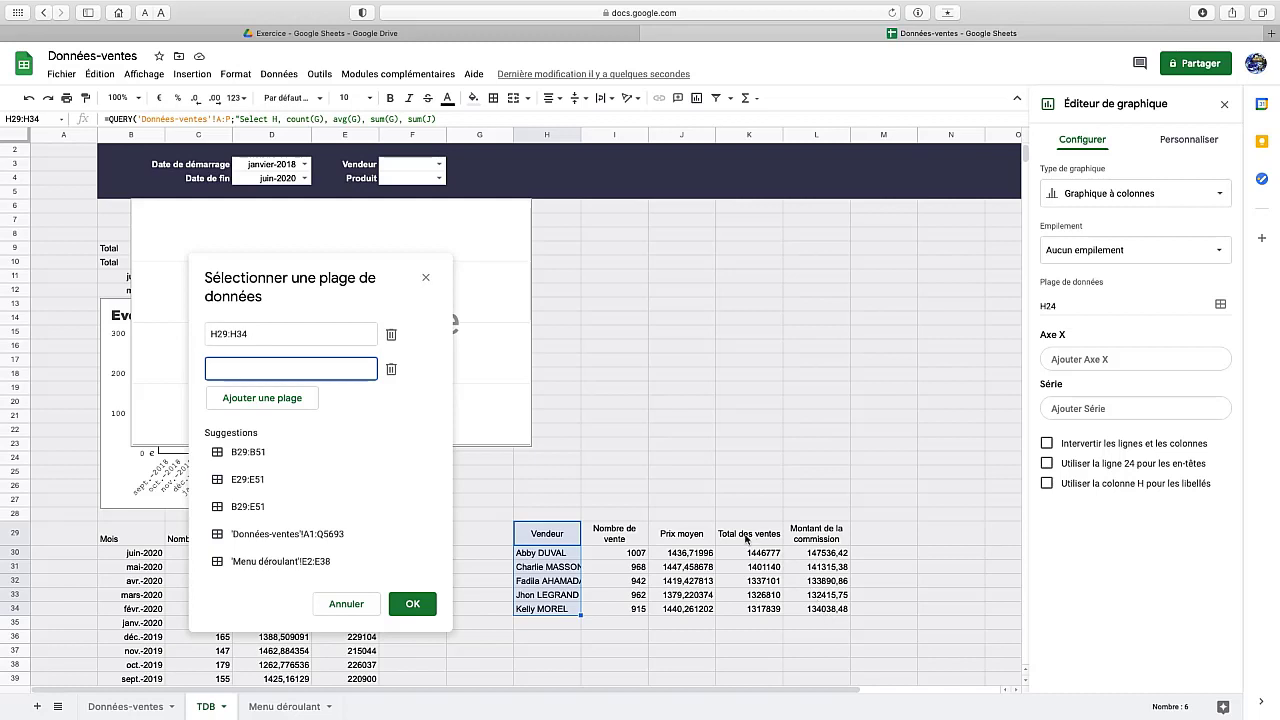
pyautogui.moveTo(740, 535); pyautogui.dragTo(745, 608)
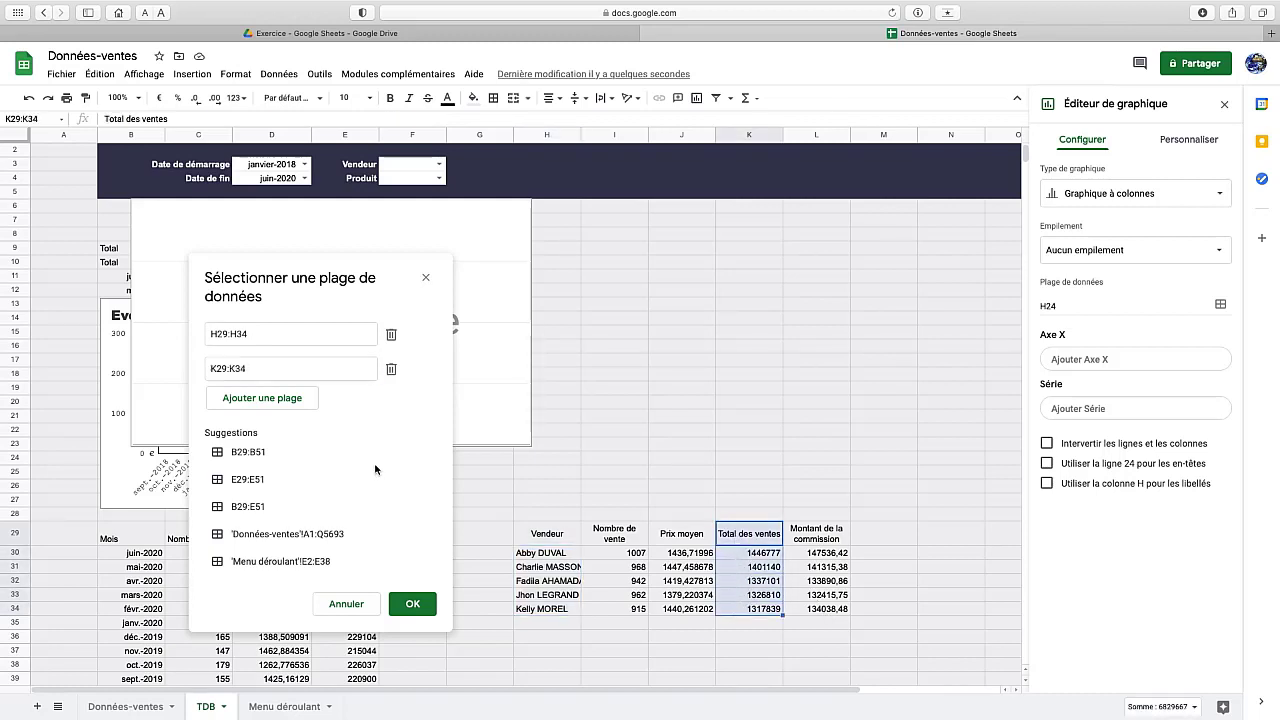
pyautogui.click(412, 606)
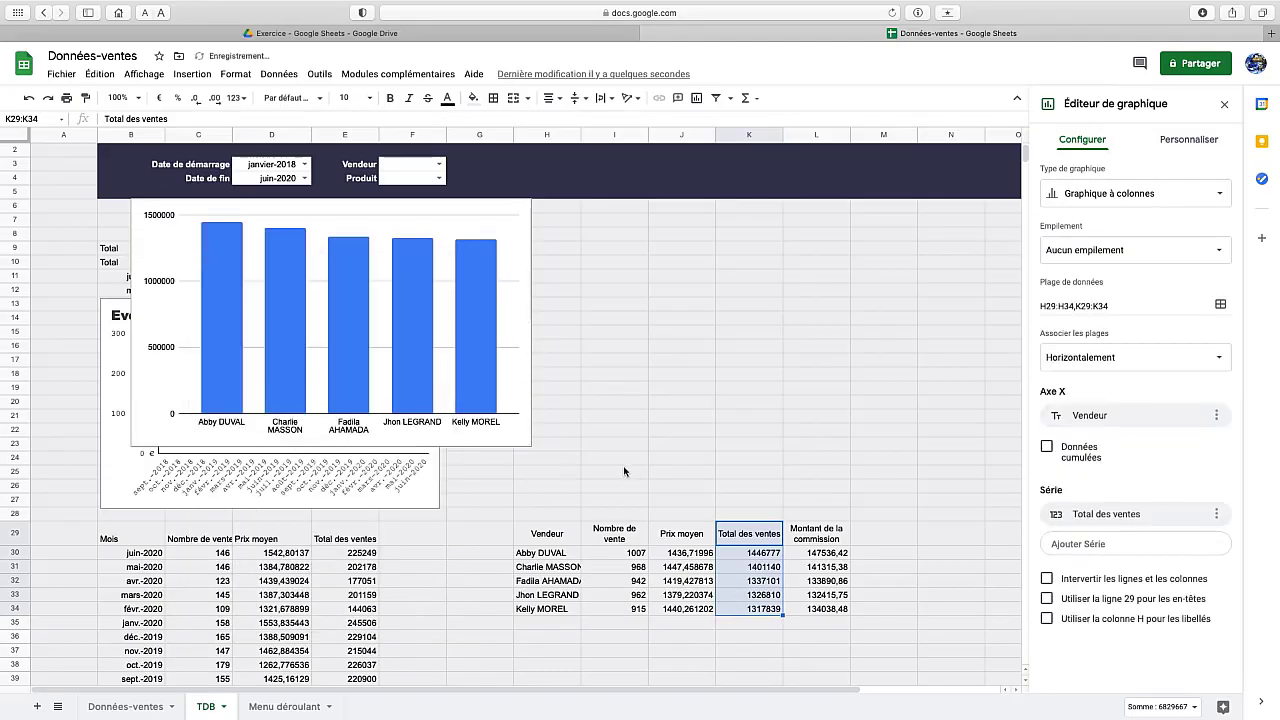
# Move the chart beside Evolution des ventes and shrink it to span columns H–L.
pyautogui.scroll(1, 644, 472)
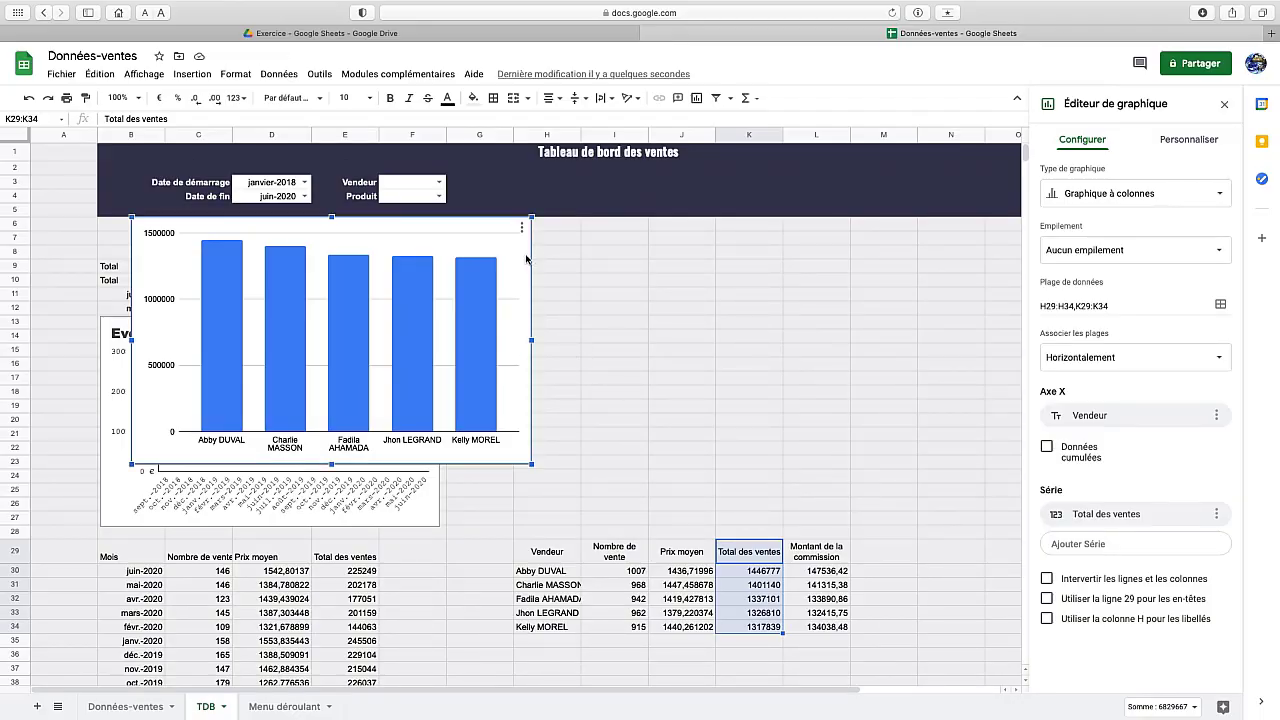
pyautogui.moveTo(522, 259); pyautogui.dragTo(929, 331)
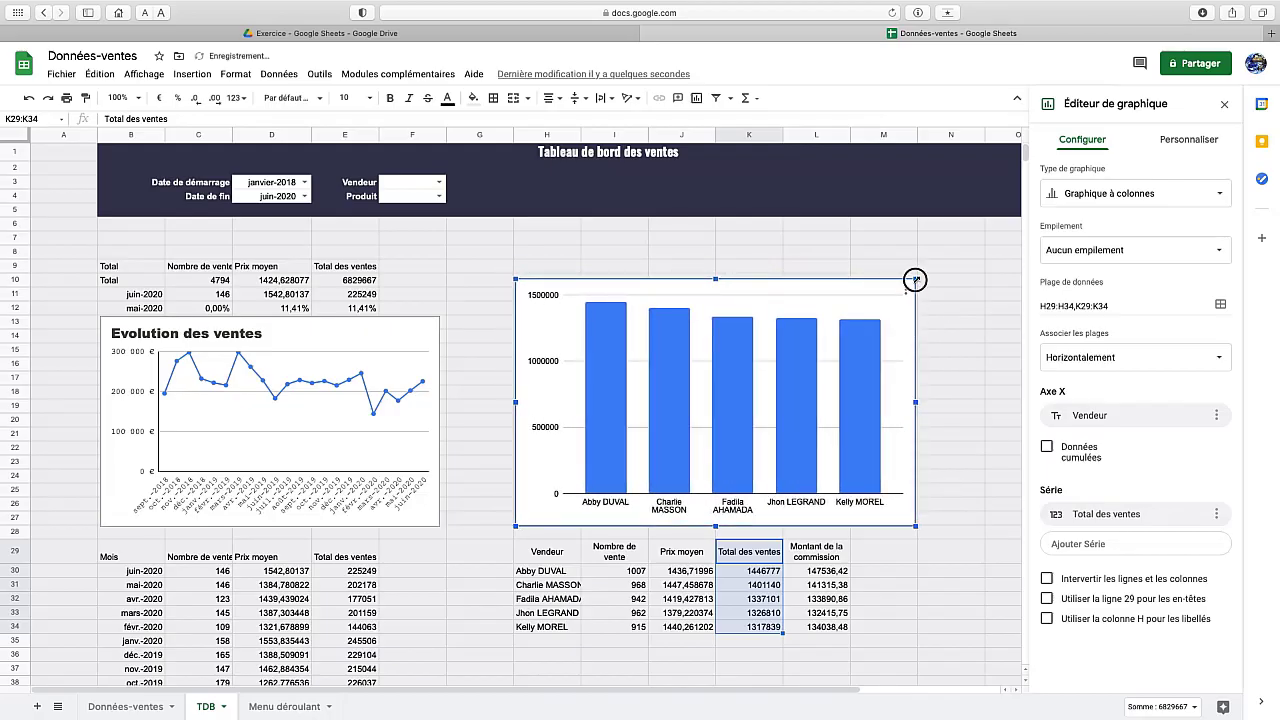
pyautogui.moveTo(916, 279); pyautogui.dragTo(852, 318)
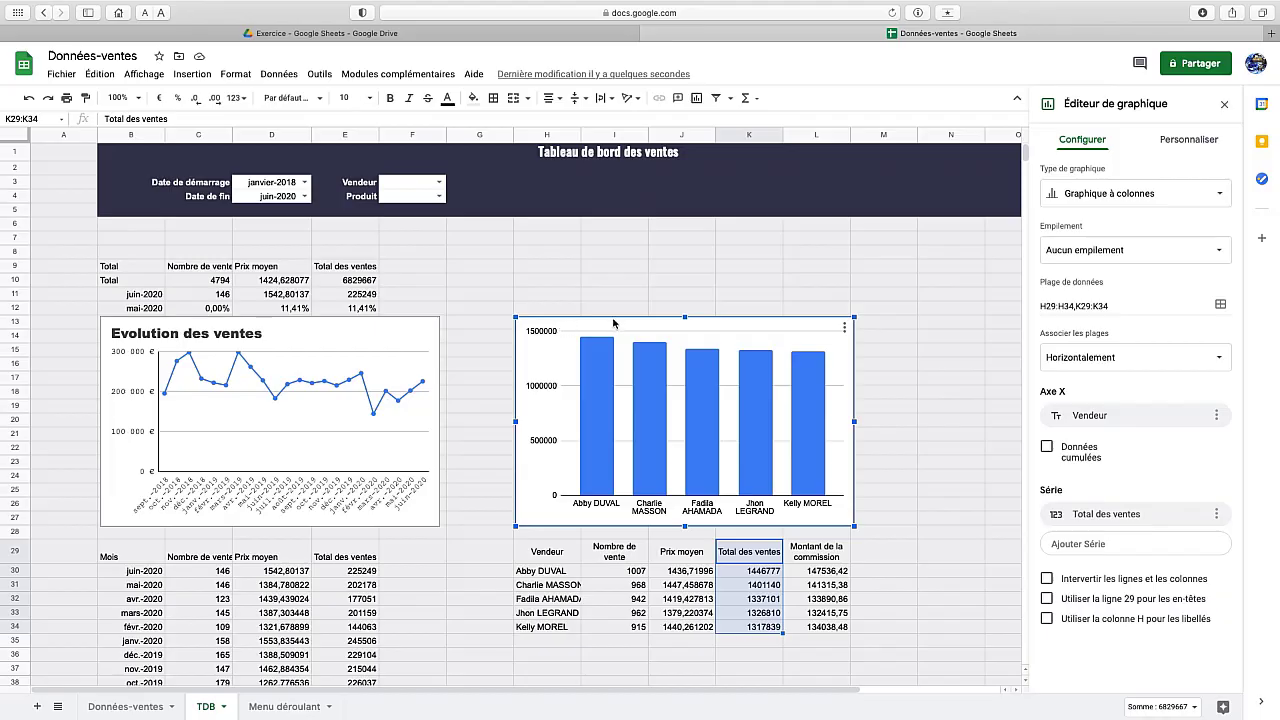
# Title the chart 'Chiffre d'affaires par vendeur' in Wide font with dark grey text.
pyautogui.click(1188, 142)
pyautogui.click(1056, 215)
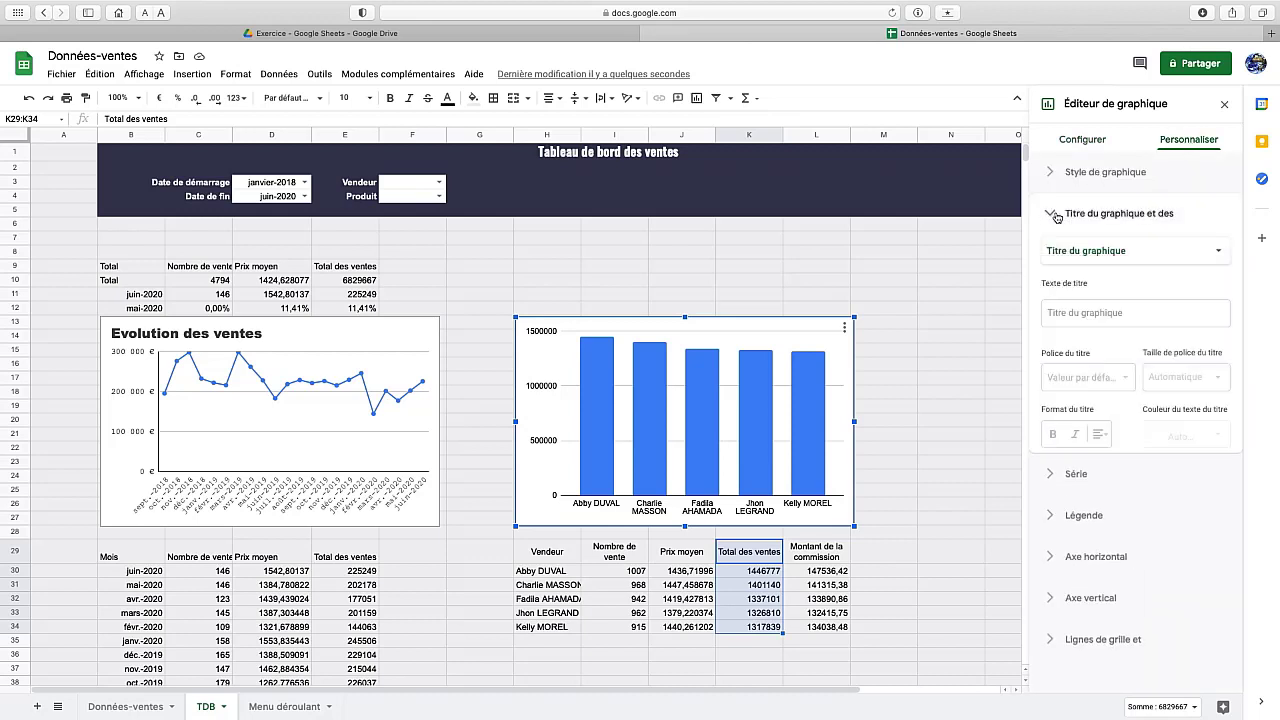
pyautogui.click(1074, 312)
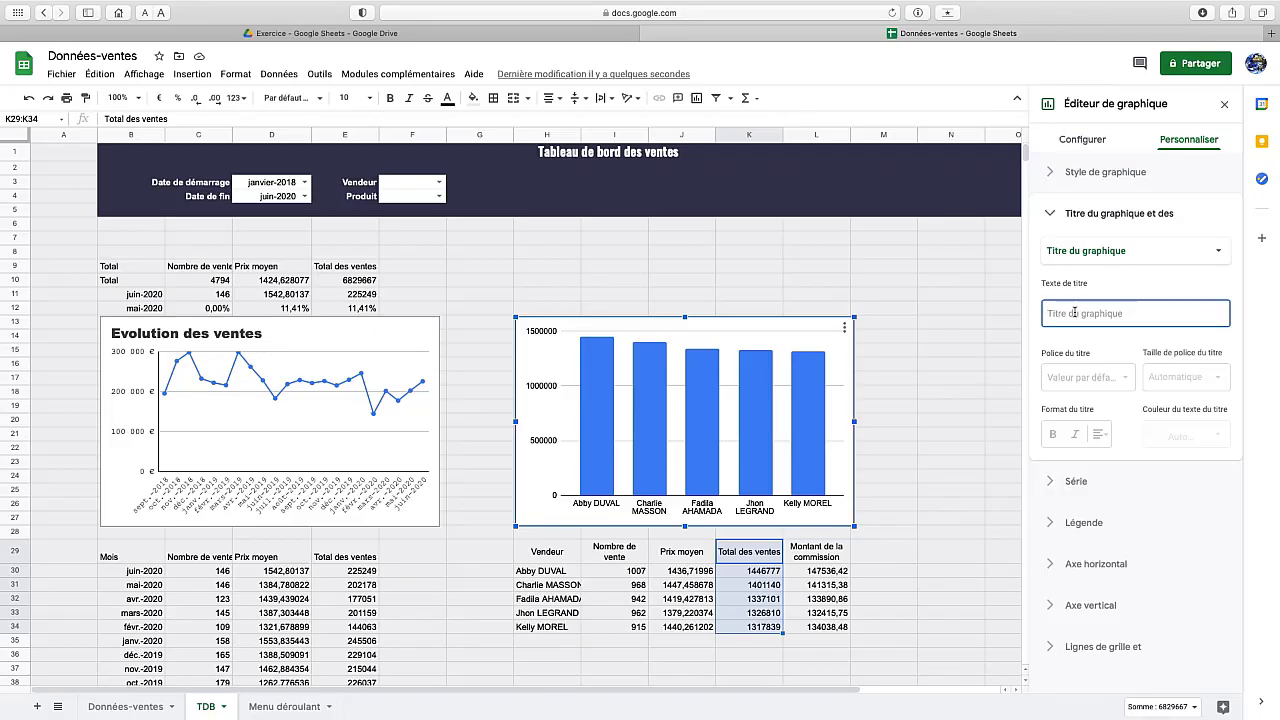
pyautogui.write("Chiffre d'affaires")
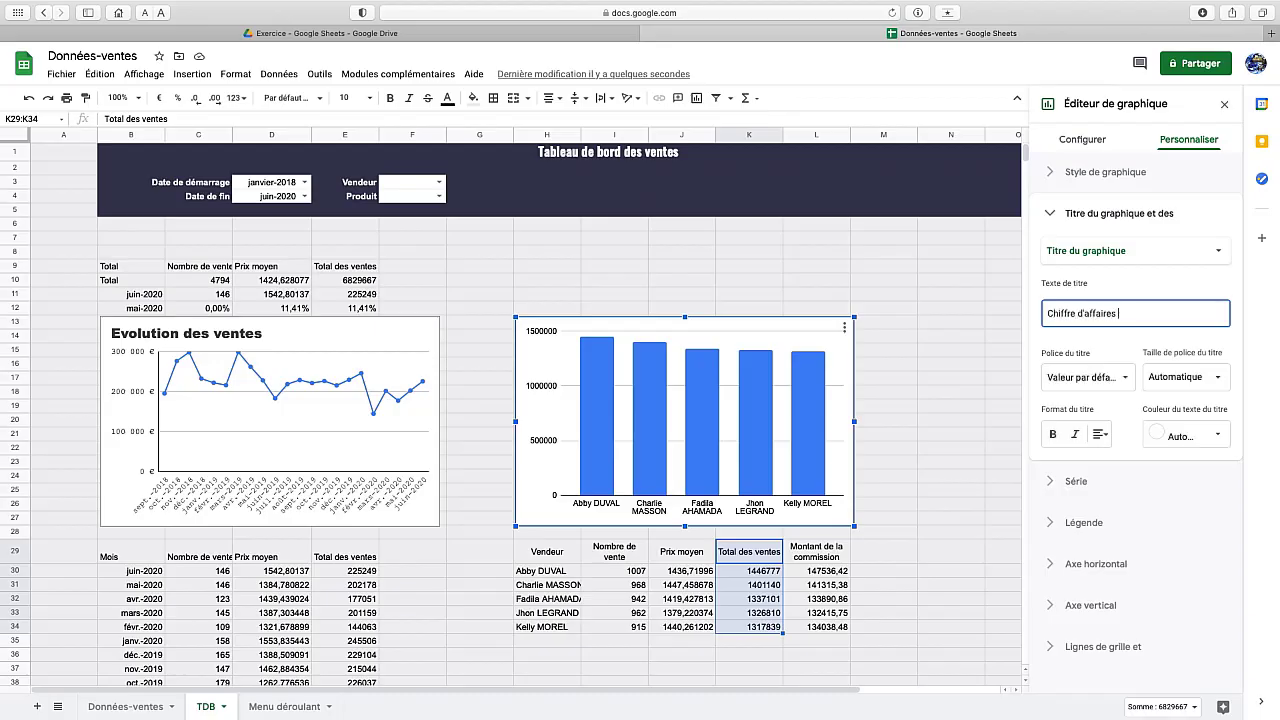
pyautogui.write(' par vendeur')
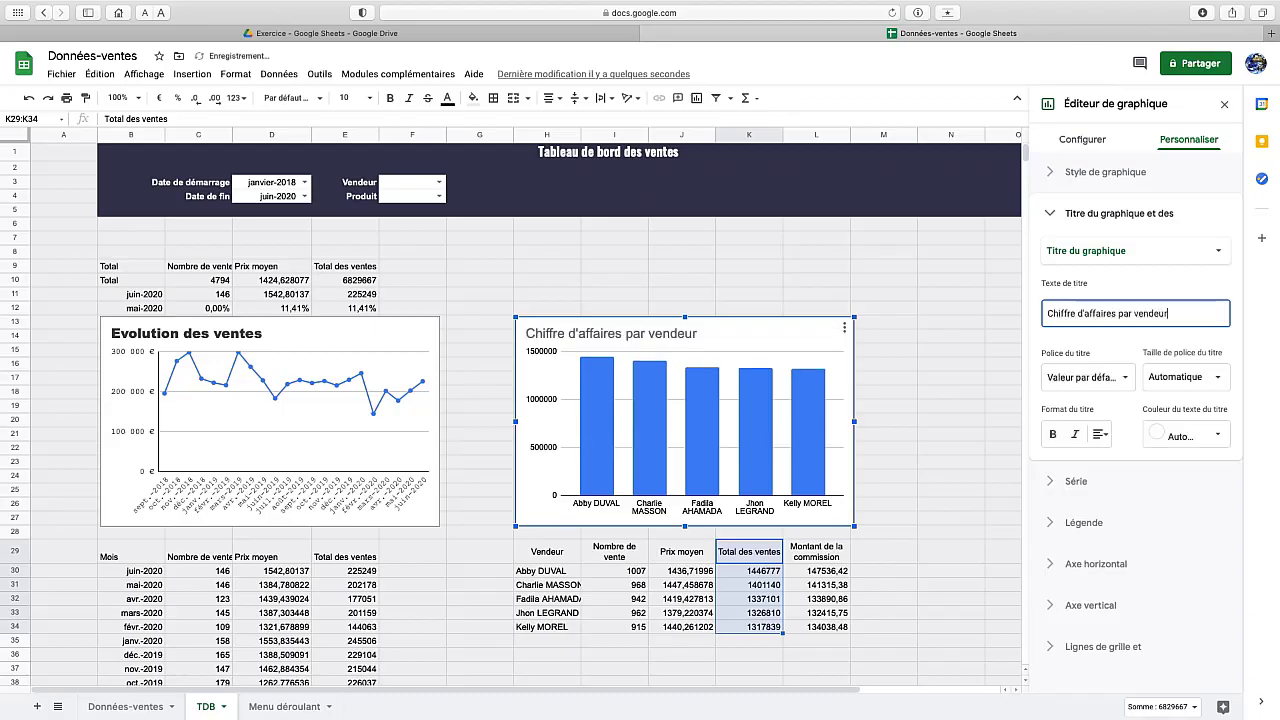
pyautogui.click(1129, 378)
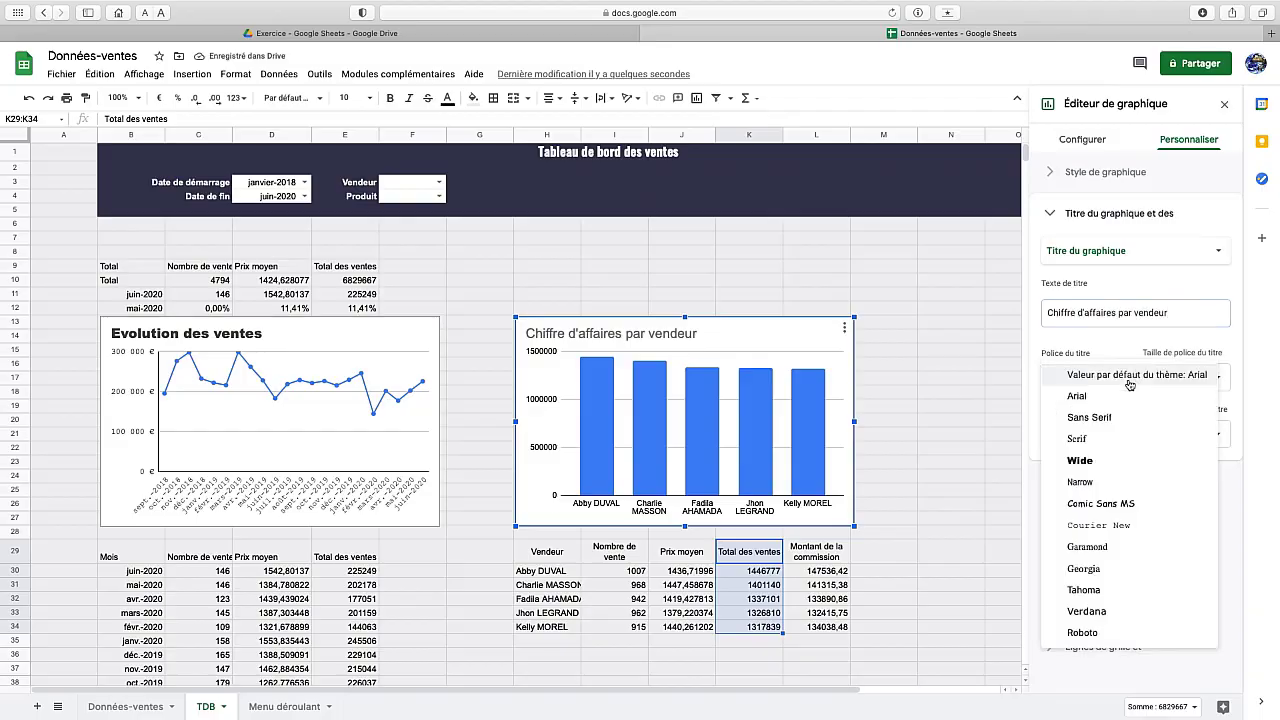
pyautogui.click(1076, 462)
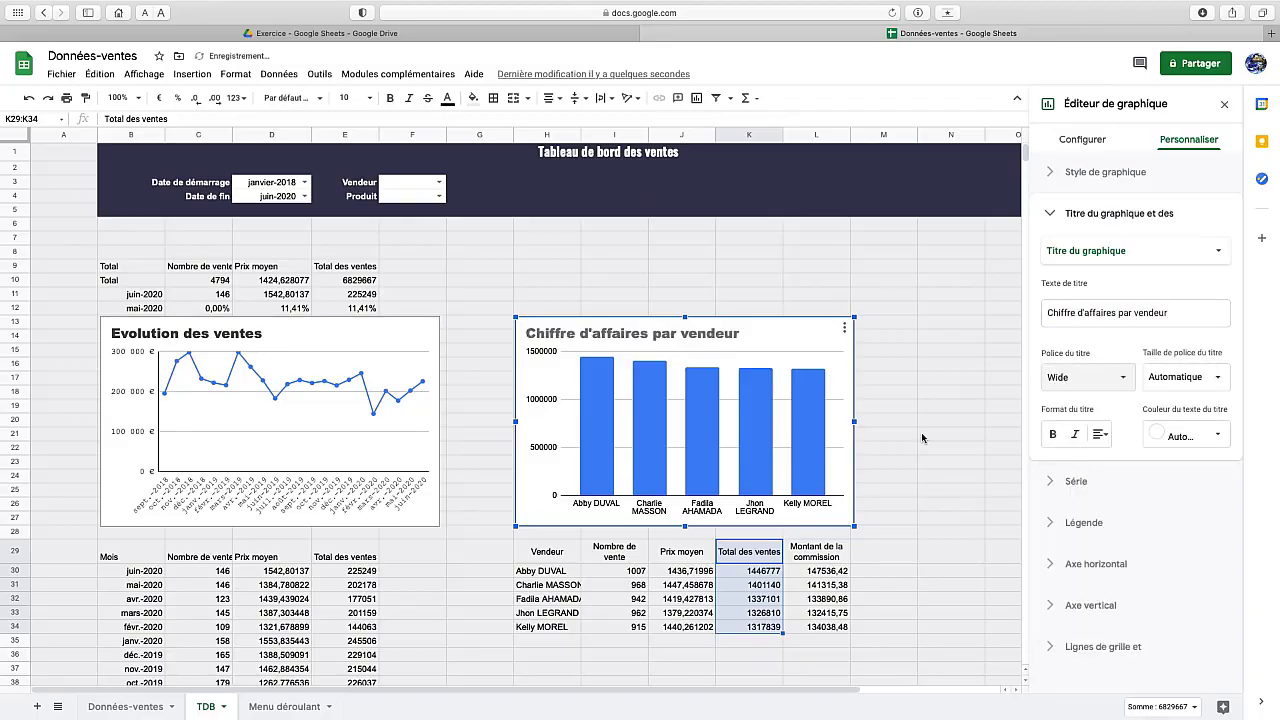
pyautogui.click(1185, 435)
pyautogui.click(1097, 486)
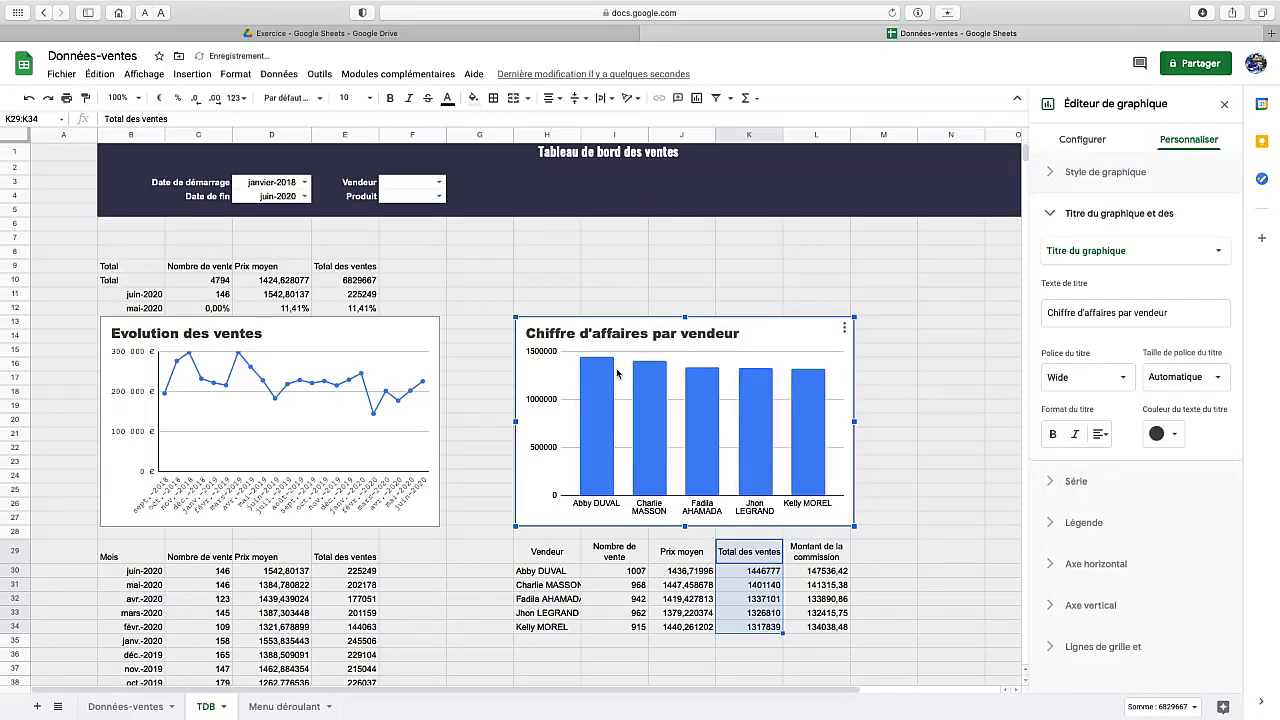
# Give the vertical axis labels Courier New font and rounded currency format, e.g. 1 500 000 €.
pyautogui.click(538, 355)
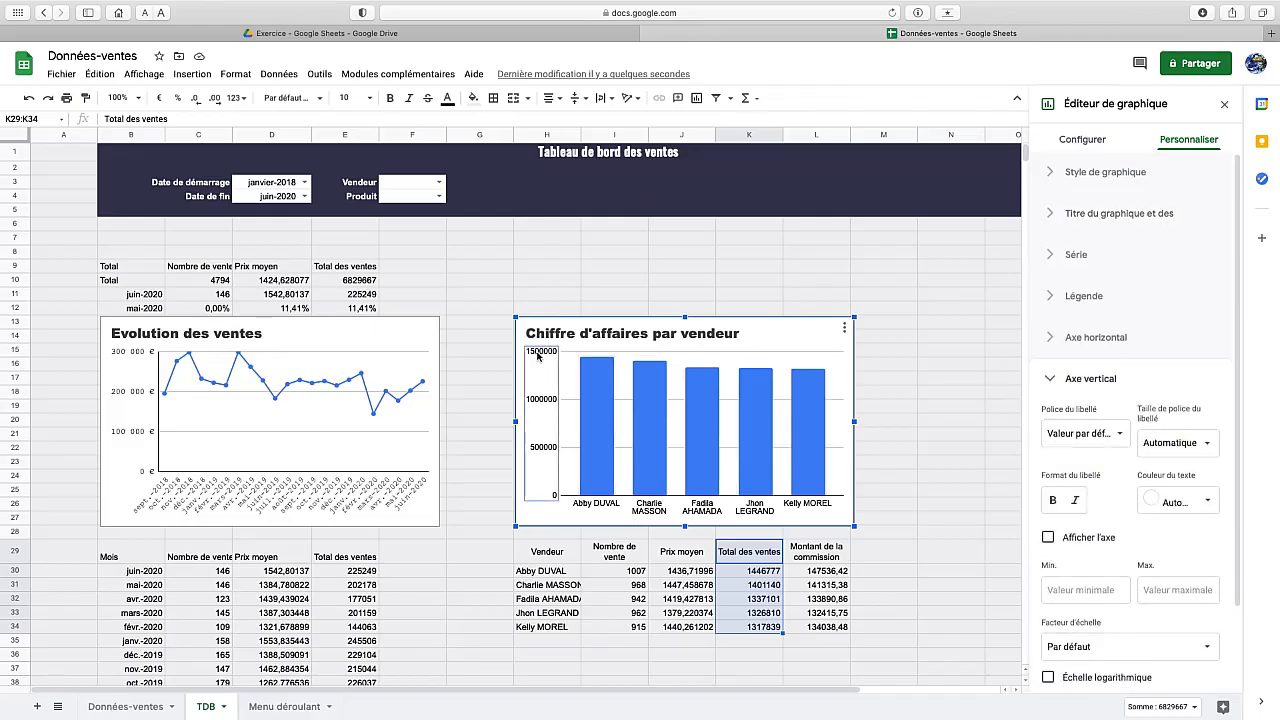
pyautogui.scroll(-1, 1124, 455)
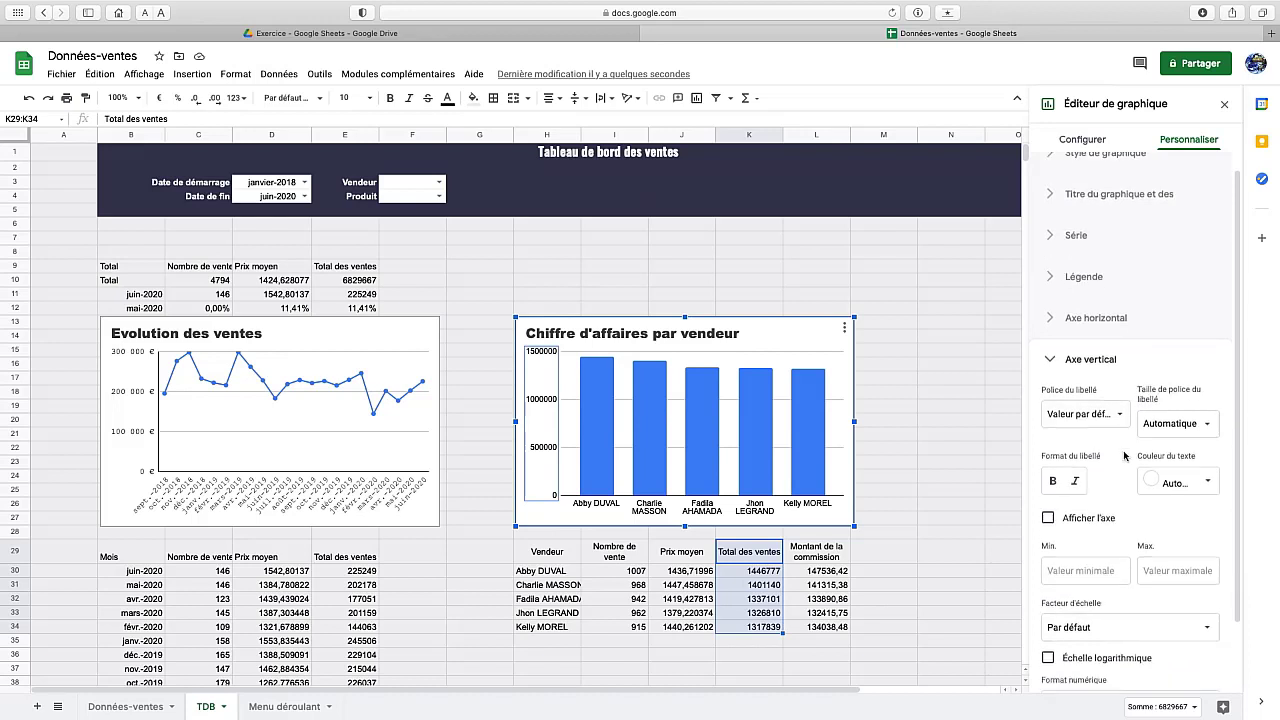
pyautogui.scroll(-2, 1124, 455)
pyautogui.scroll(-2, 1124, 450)
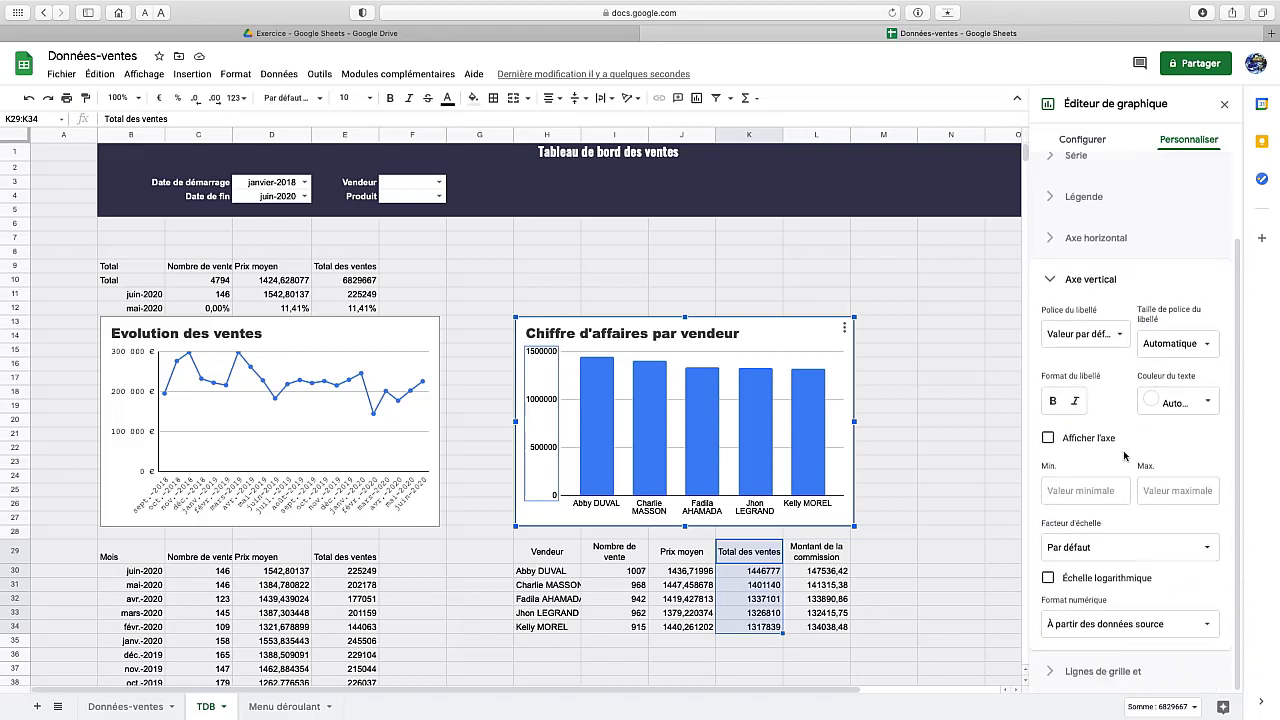
pyautogui.click(1114, 336)
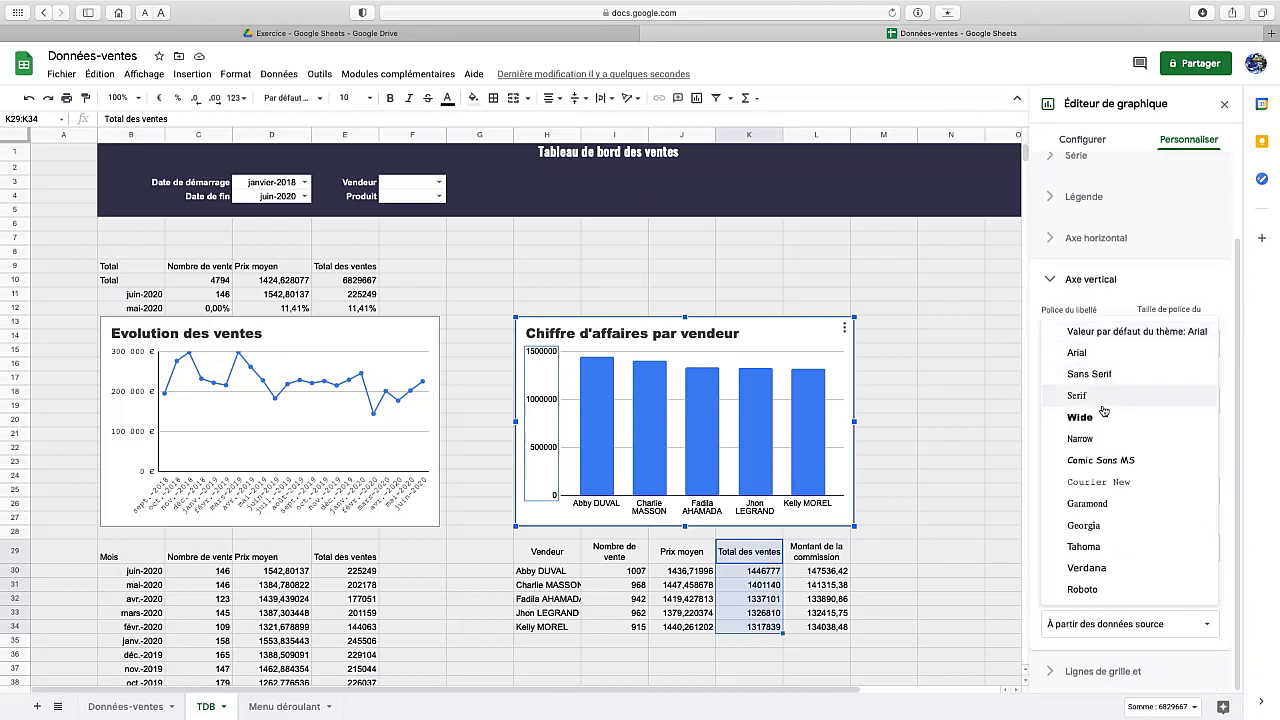
pyautogui.click(1096, 484)
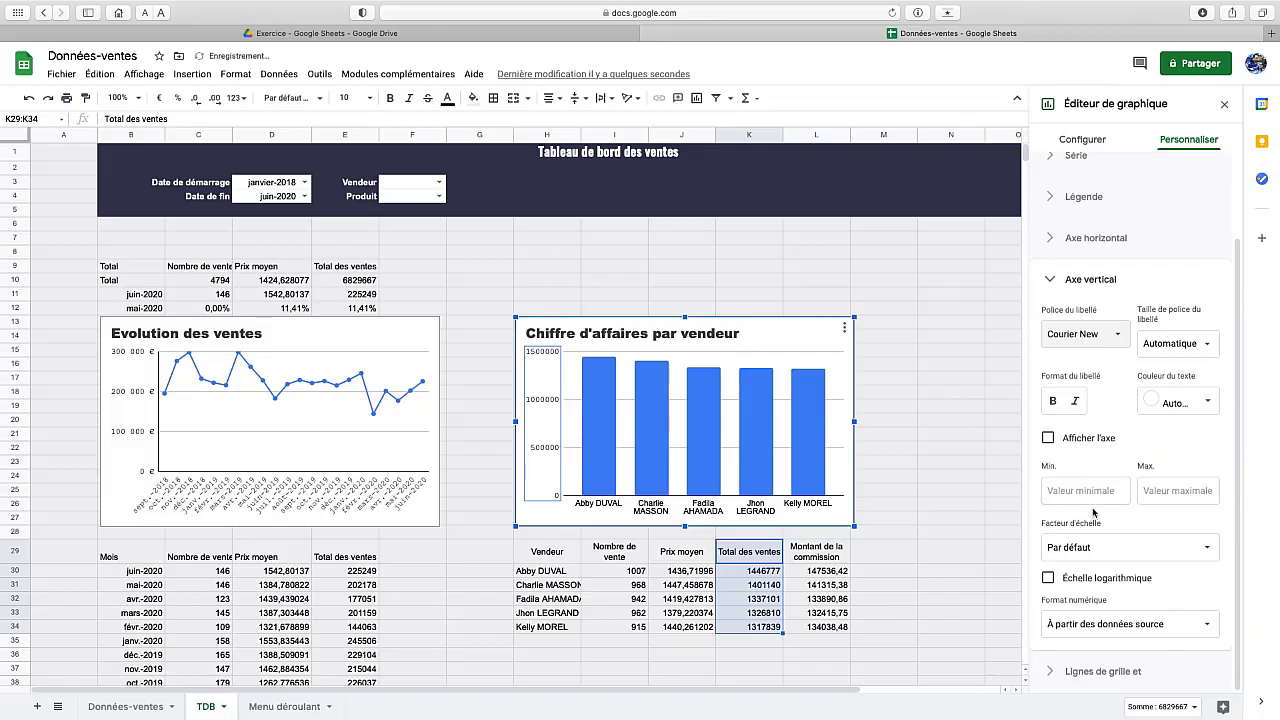
pyautogui.click(1097, 628)
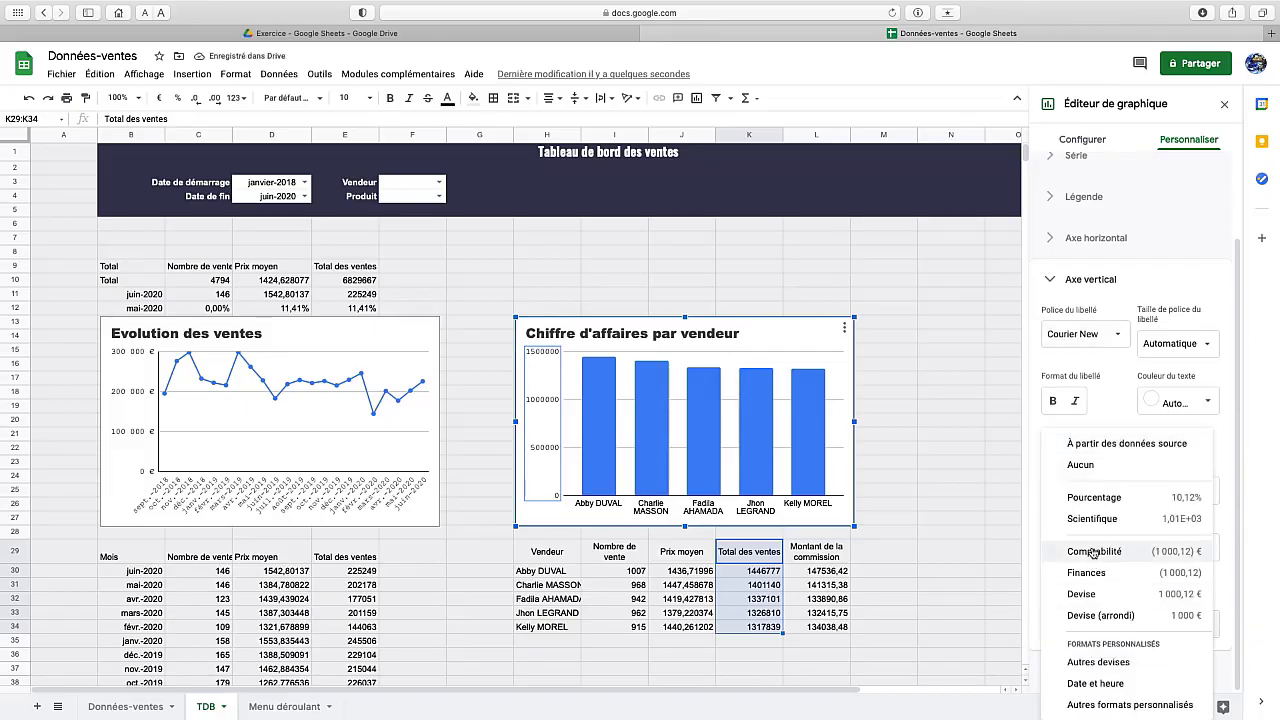
pyautogui.click(1092, 617)
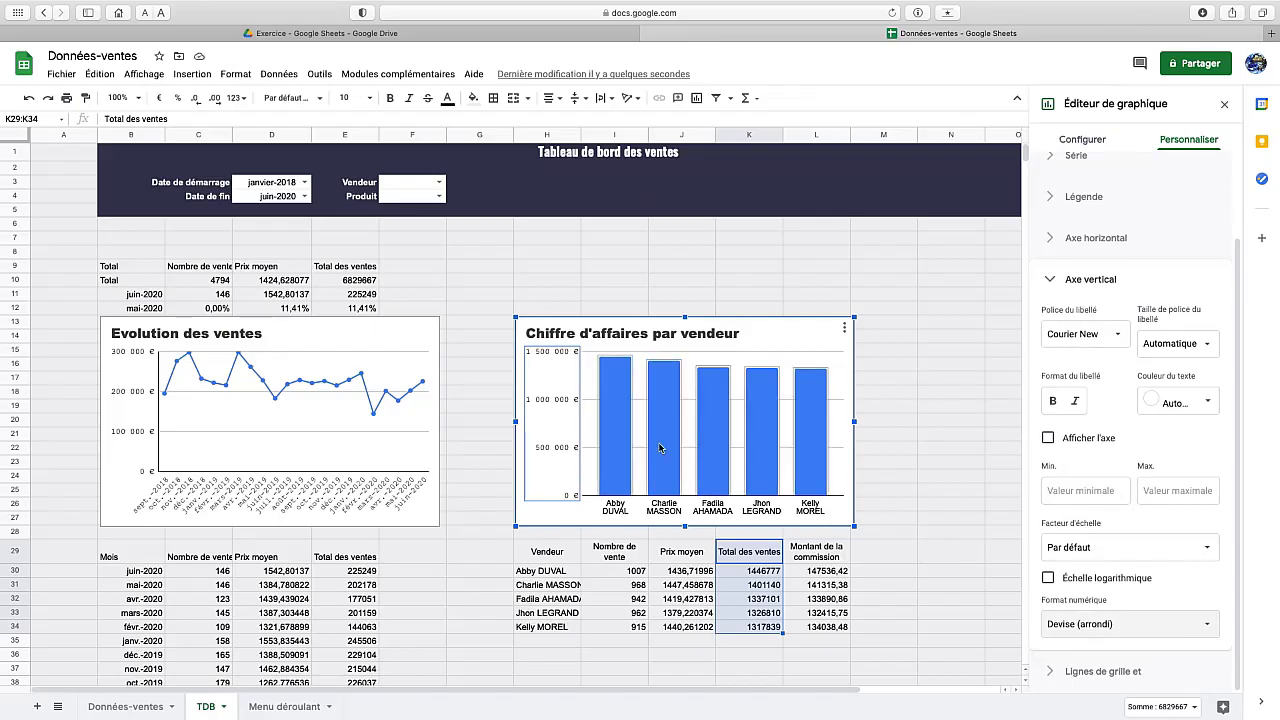
pyautogui.click(618, 510)
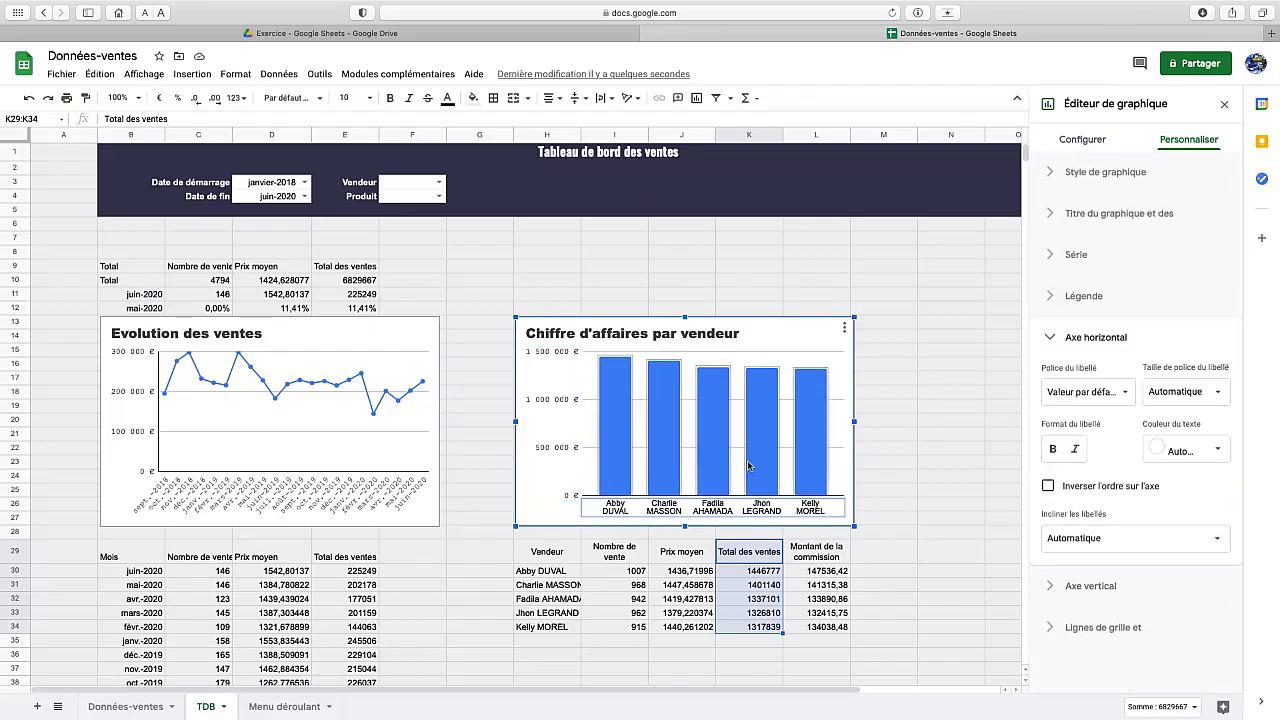
# Make the horizontal axis salesperson labels bold Courier New.
pyautogui.click(1121, 387)
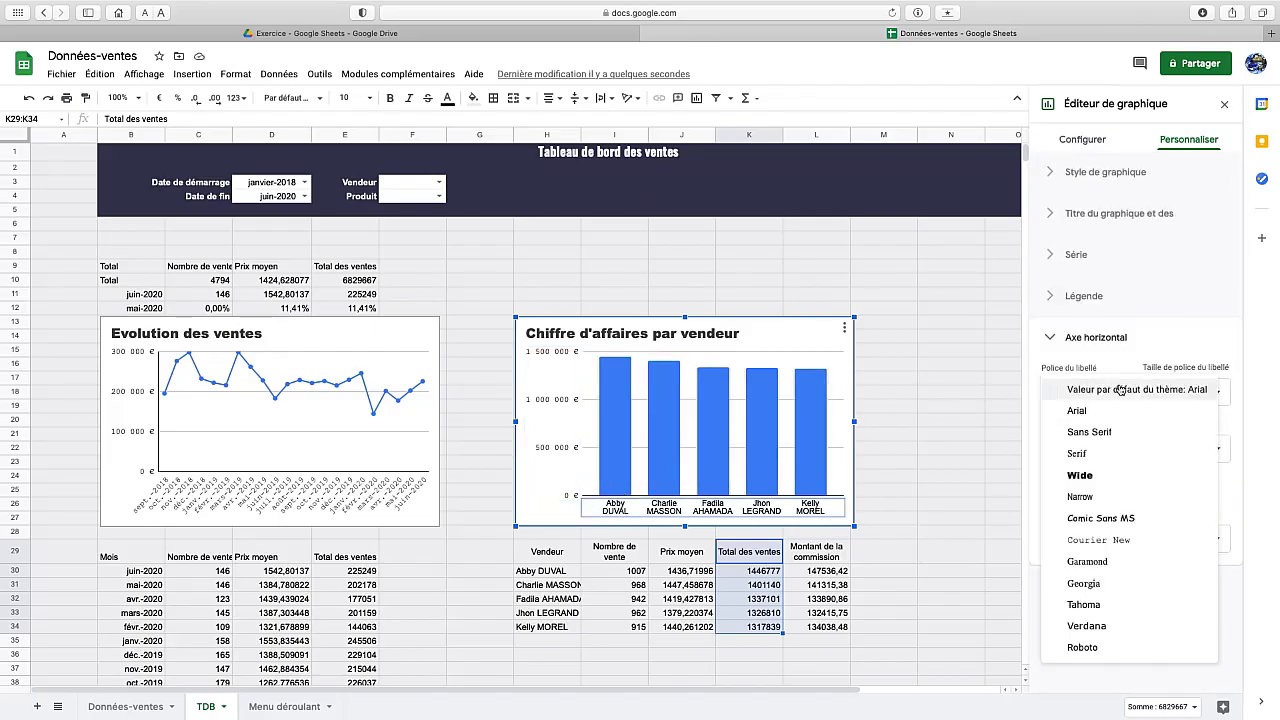
pyautogui.click(1096, 540)
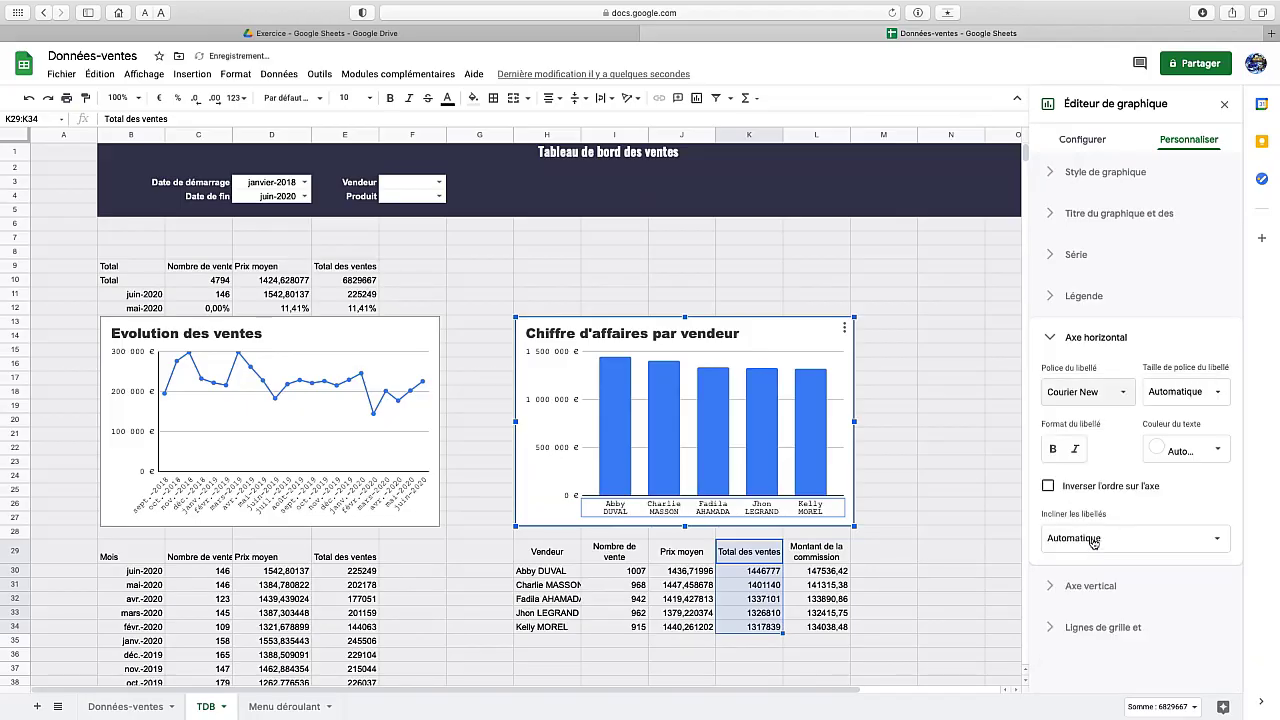
pyautogui.click(1052, 450)
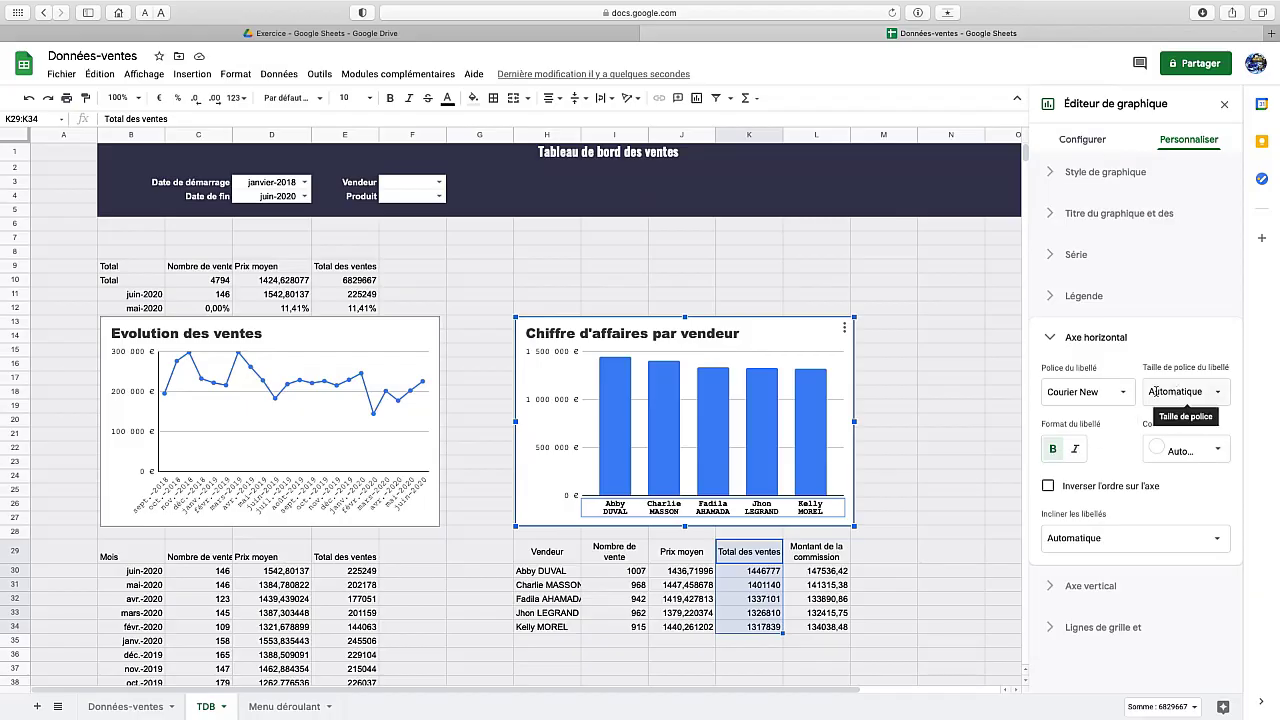
pyautogui.click(810, 419)
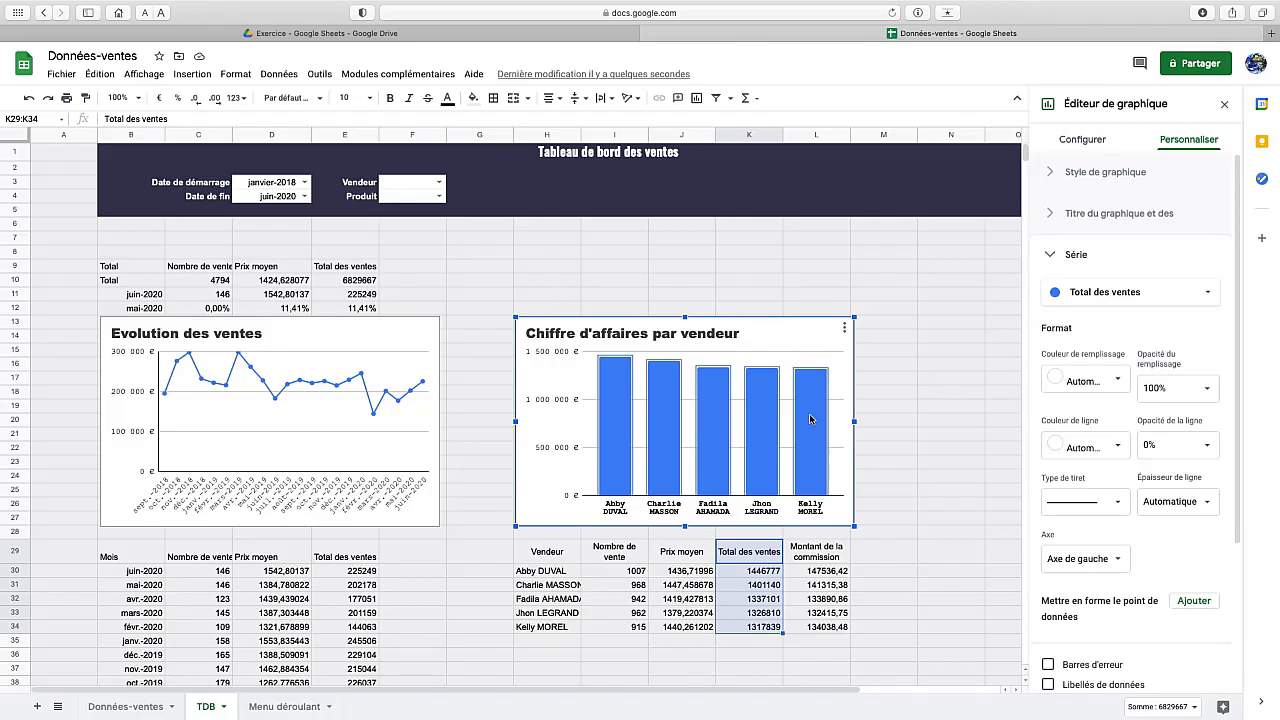
# Fill the Total des ventes bars light blue and deselect the chart.
pyautogui.click(1117, 385)
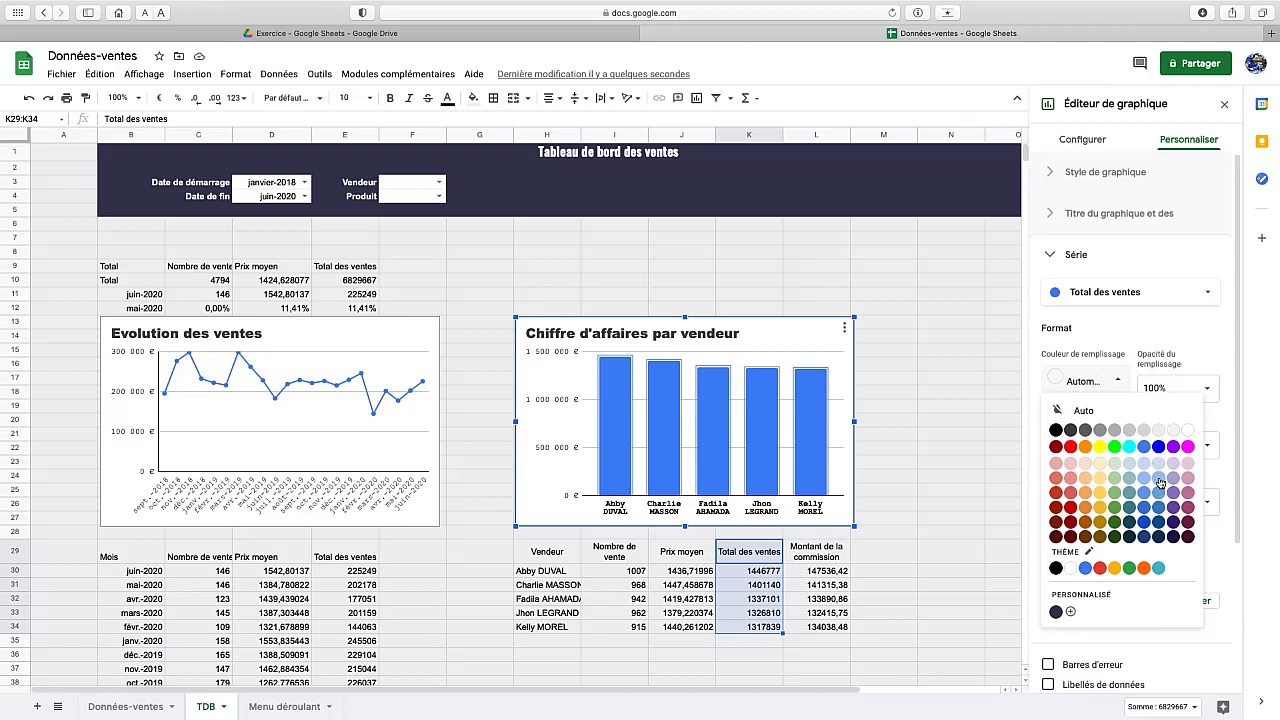
pyautogui.click(1158, 478)
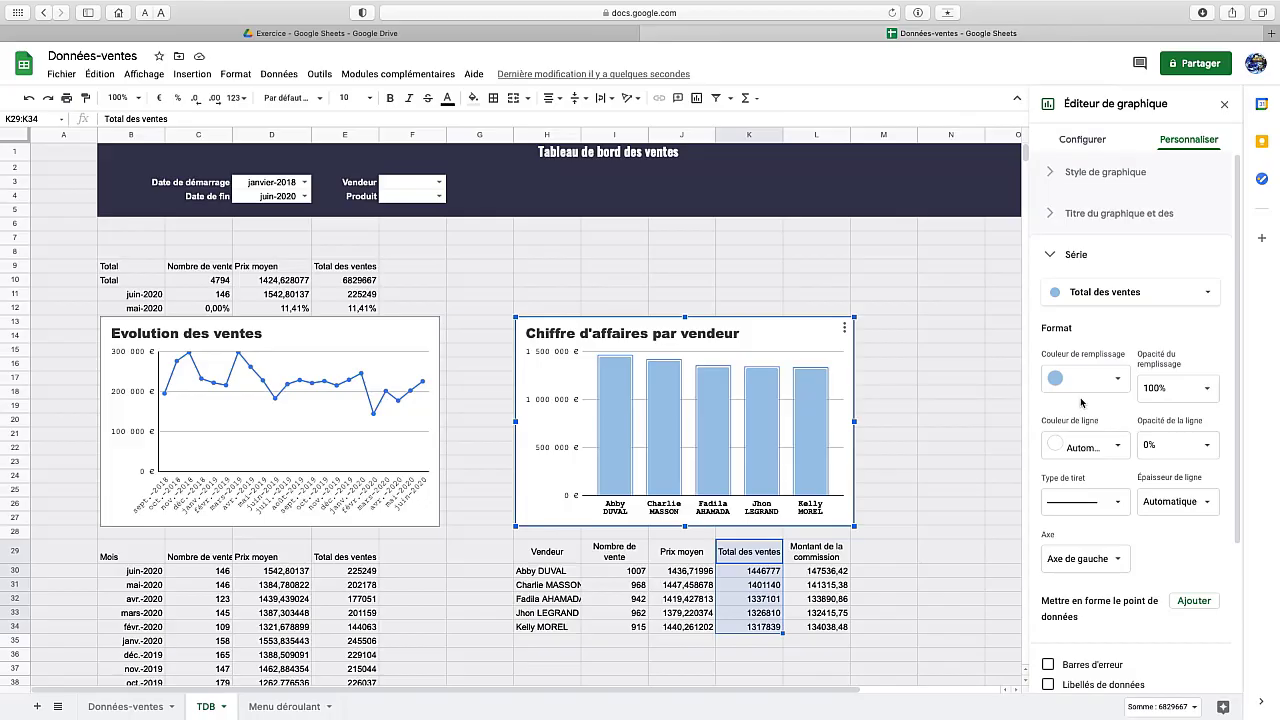
pyautogui.click(883, 407)
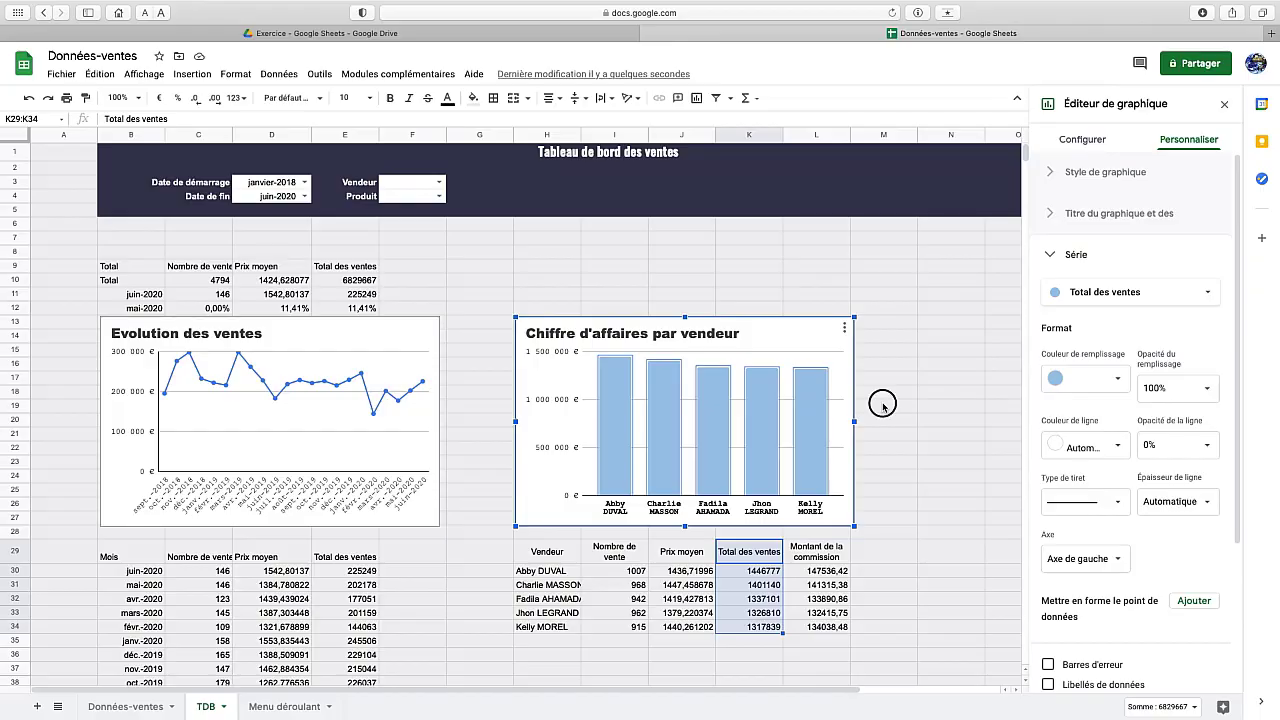